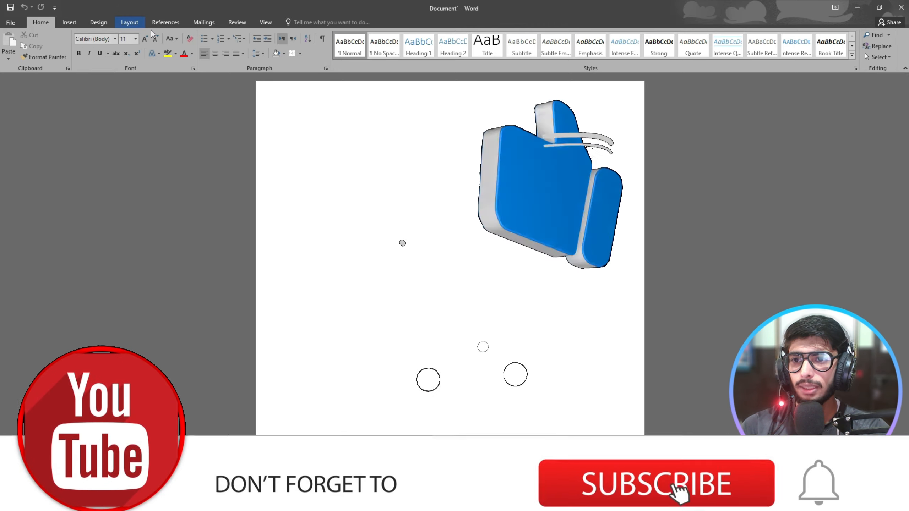
Step: Set the document's margins to Narrow and its paper size to A4
{"action": "left_click", "coordinate": [130, 22]}
{"action": "left_click", "coordinate": [10, 45]}
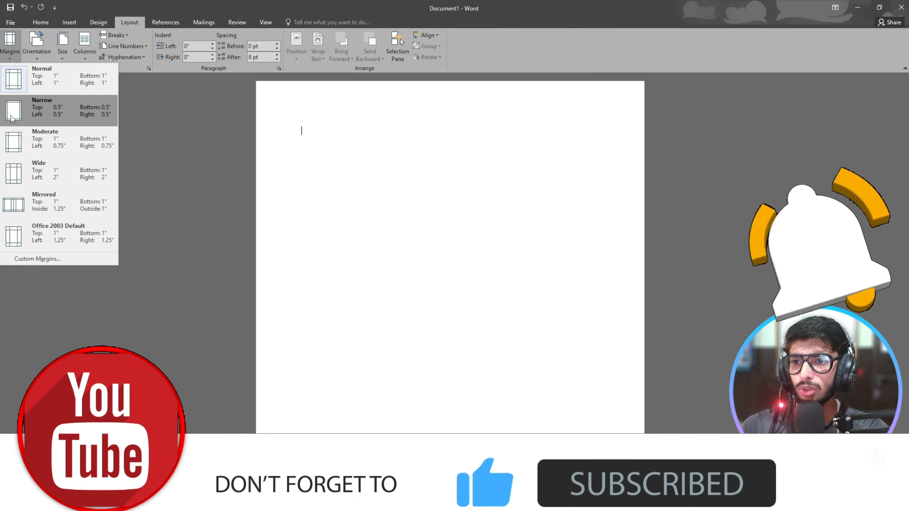
{"action": "left_click", "coordinate": [12, 118]}
{"action": "left_click", "coordinate": [63, 44]}
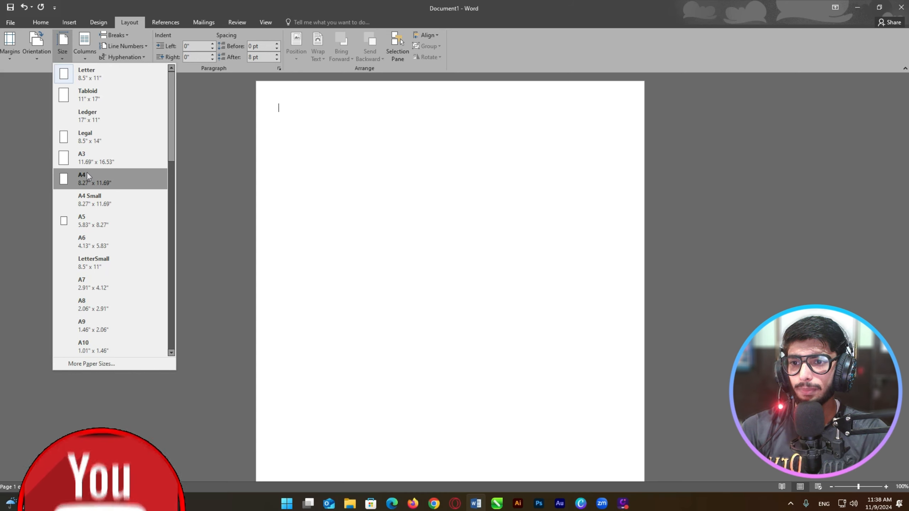
{"action": "left_click", "coordinate": [87, 175]}
Step: Insert the picture Untitled design.png from the Downloads folder into the document
{"action": "left_click", "coordinate": [72, 22]}
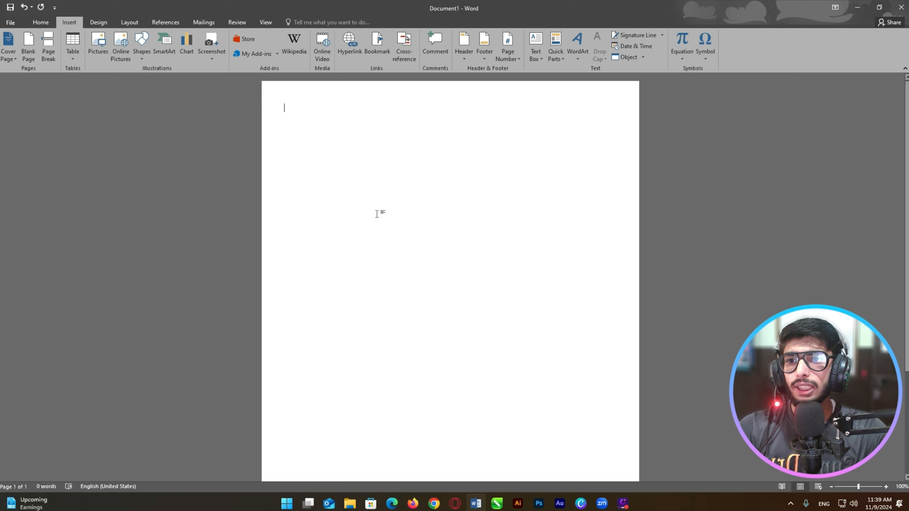
{"action": "left_click", "coordinate": [101, 53]}
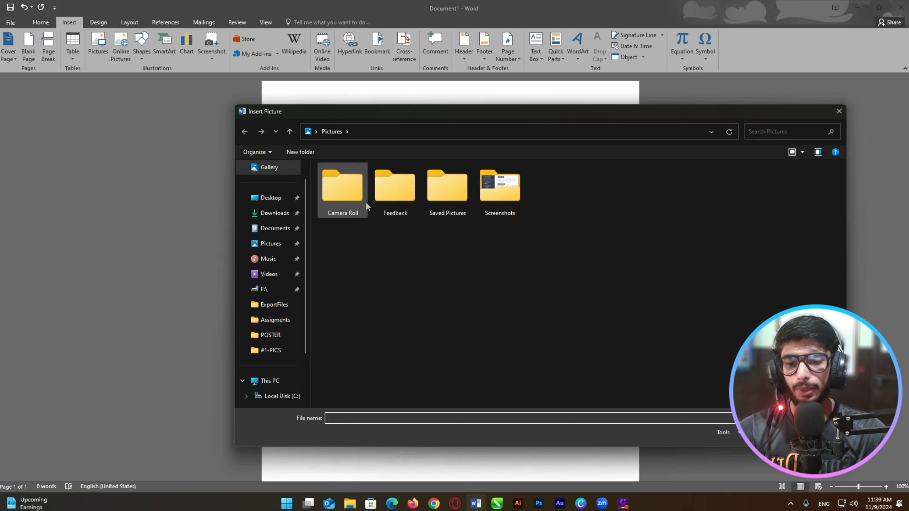
{"action": "left_click", "coordinate": [274, 213]}
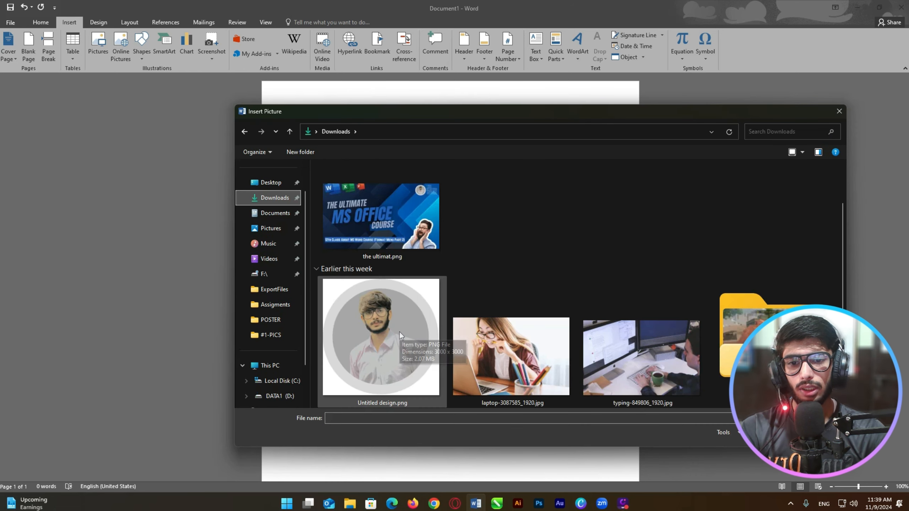
{"action": "left_click", "coordinate": [383, 337]}
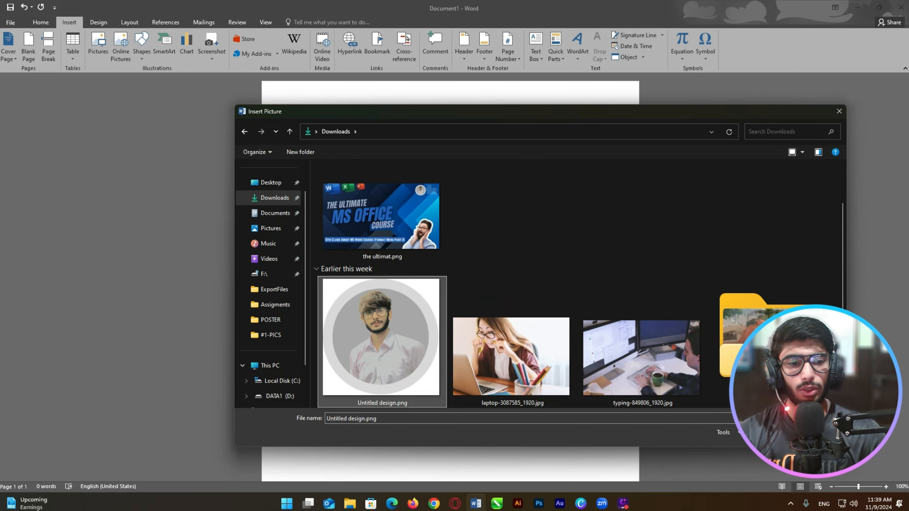
{"action": "left_click", "coordinate": [770, 433]}
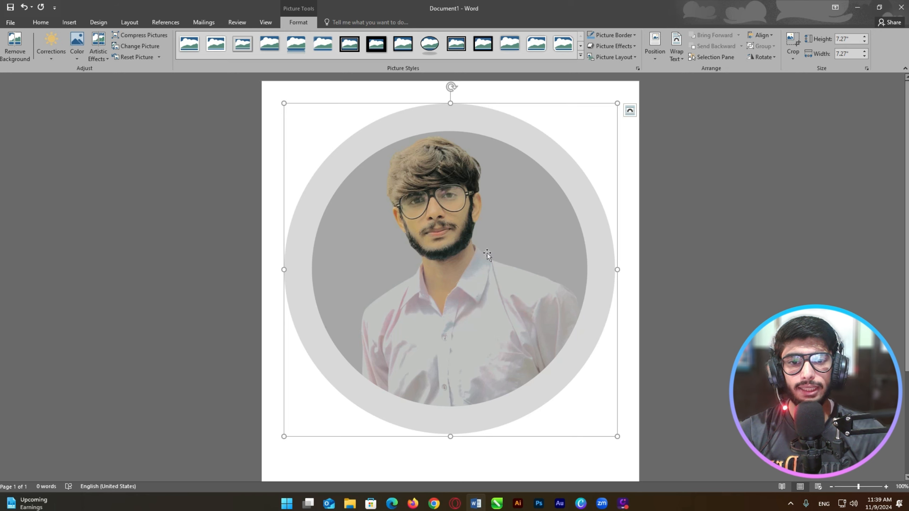
Step: Set the inserted picture's text wrapping to Square so that it can be moved freely
{"action": "left_click_drag", "start_coordinate": [484, 250], "coordinate": [561, 229]}
{"action": "left_click_drag", "start_coordinate": [550, 289], "coordinate": [562, 268]}
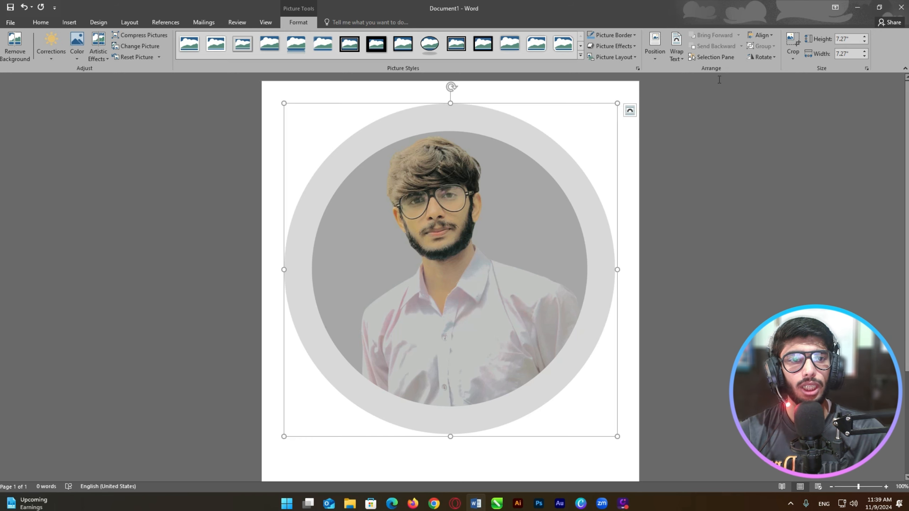
{"action": "left_click", "coordinate": [678, 58]}
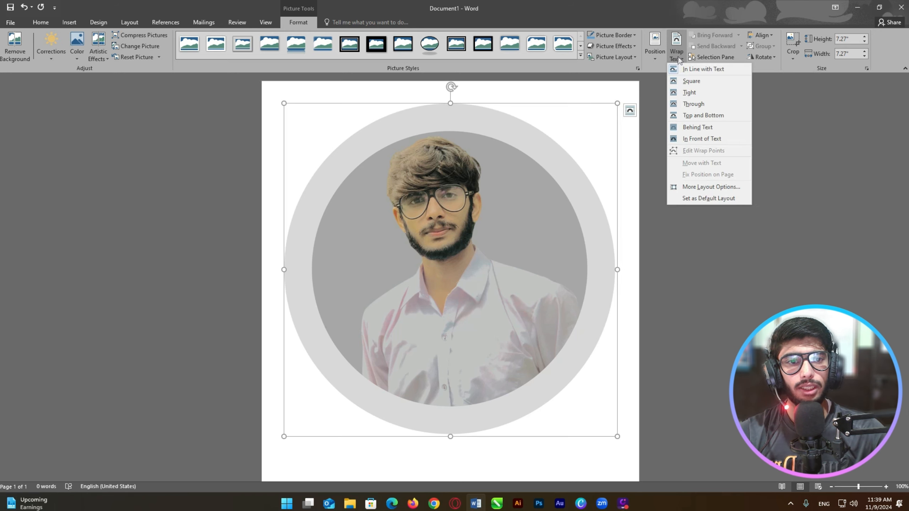
{"action": "left_click", "coordinate": [691, 83]}
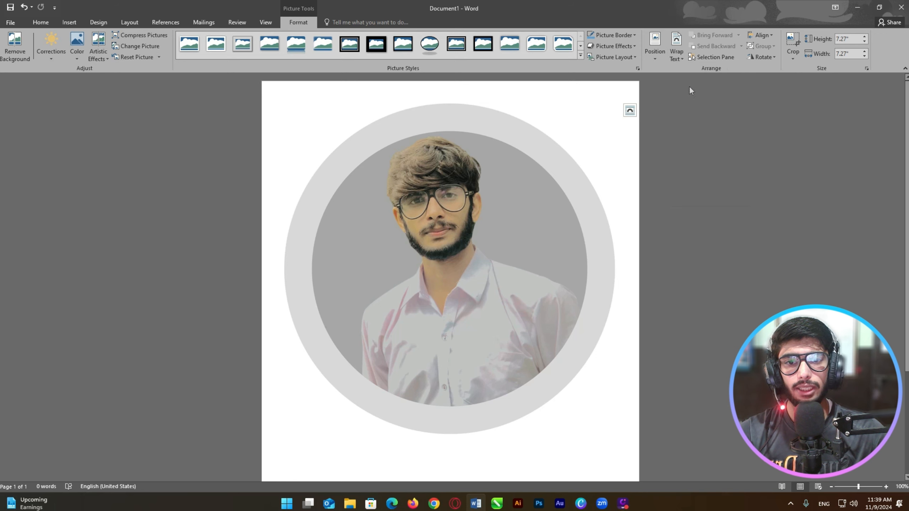
Step: Scale the picture down to about 4.79 by 4.79 inches and move it to the middle of the page
{"action": "mouse_move", "coordinate": [441, 245]}
{"action": "left_mouse_down"}
{"action": "mouse_move", "coordinate": [429, 243]}
{"action": "mouse_move", "coordinate": [419, 320]}
{"action": "mouse_move", "coordinate": [426, 243]}
{"action": "mouse_move", "coordinate": [411, 330]}
{"action": "mouse_move", "coordinate": [442, 244]}
{"action": "mouse_move", "coordinate": [420, 324]}
{"action": "mouse_move", "coordinate": [415, 238]}
{"action": "mouse_move", "coordinate": [435, 256]}
{"action": "mouse_move", "coordinate": [438, 247]}
{"action": "left_mouse_up"}
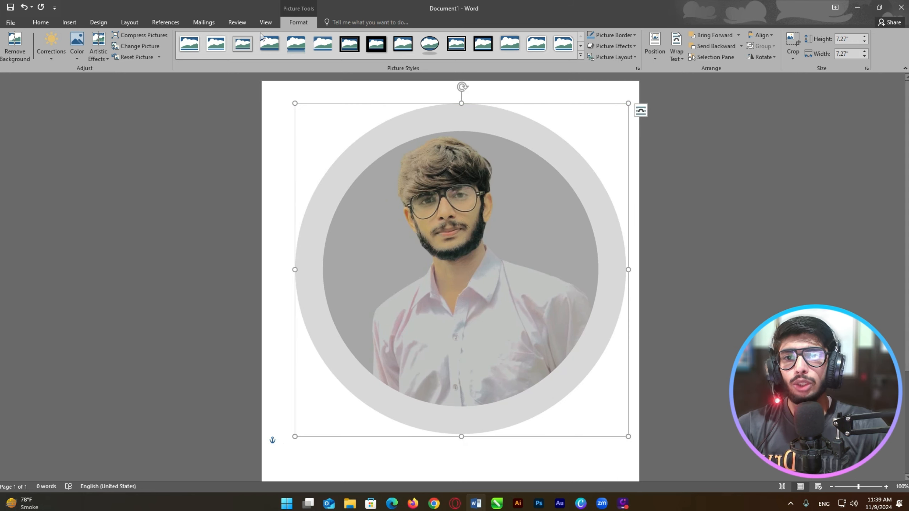
{"action": "left_click_drag", "start_coordinate": [311, 123], "coordinate": [410, 234]}
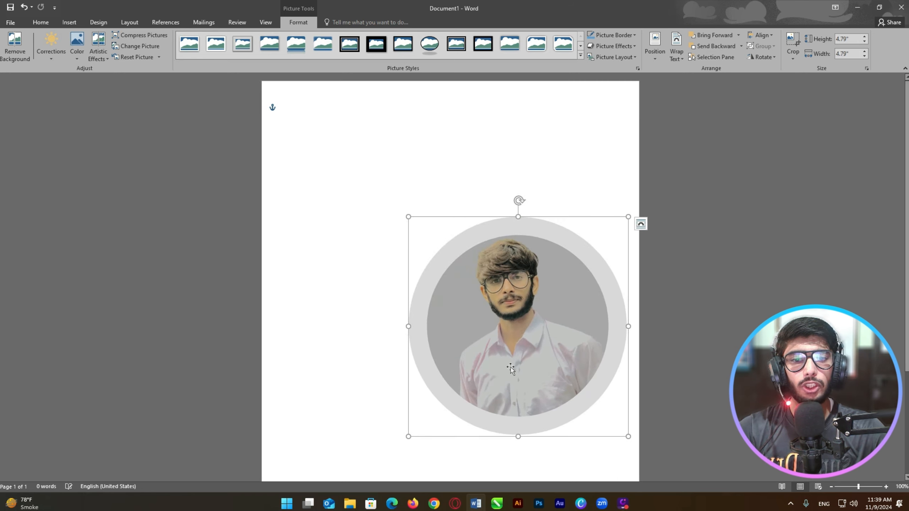
{"action": "left_click_drag", "start_coordinate": [508, 363], "coordinate": [449, 301]}
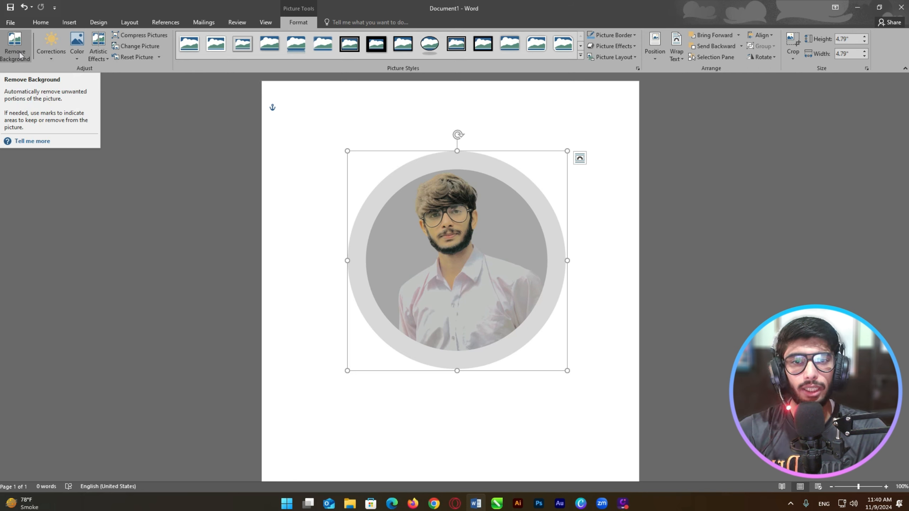
Step: Start Remove Background on the portrait picture
{"action": "scroll", "coordinate": [494, 279], "scroll_direction": "up", "scroll_amount": 2, "text": "ctrl"}
{"action": "scroll", "coordinate": [495, 279], "scroll_direction": "up", "scroll_amount": 2, "text": "ctrl"}
{"action": "left_click", "coordinate": [495, 280]}
{"action": "scroll", "coordinate": [495, 283], "scroll_direction": "down", "scroll_amount": 2}
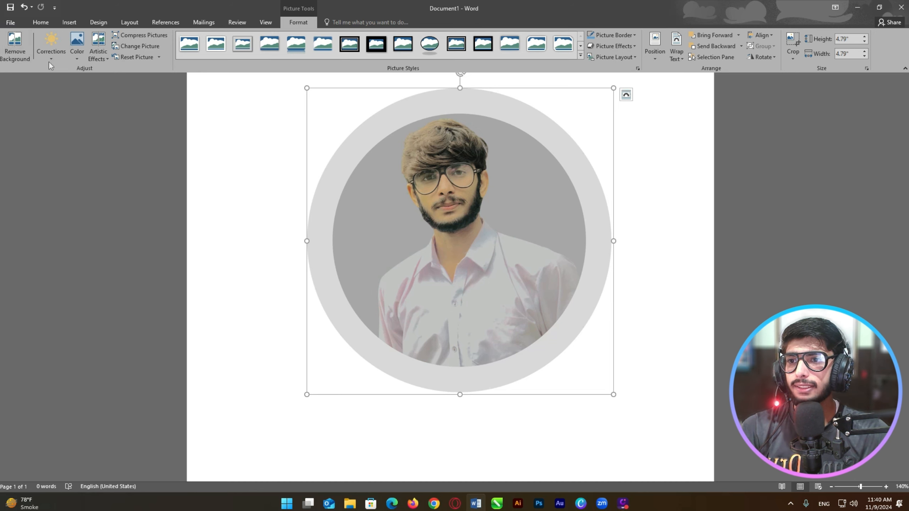
{"action": "left_click", "coordinate": [20, 52]}
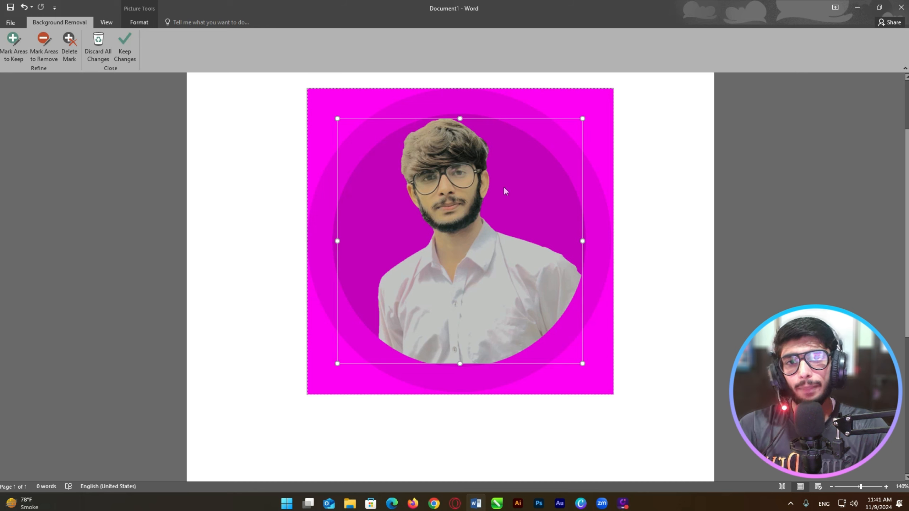
Step: Mark the leftover background along the hair's right edge for removal and keep the background removal changes
{"action": "scroll", "coordinate": [497, 155], "scroll_direction": "up", "scroll_amount": 12}
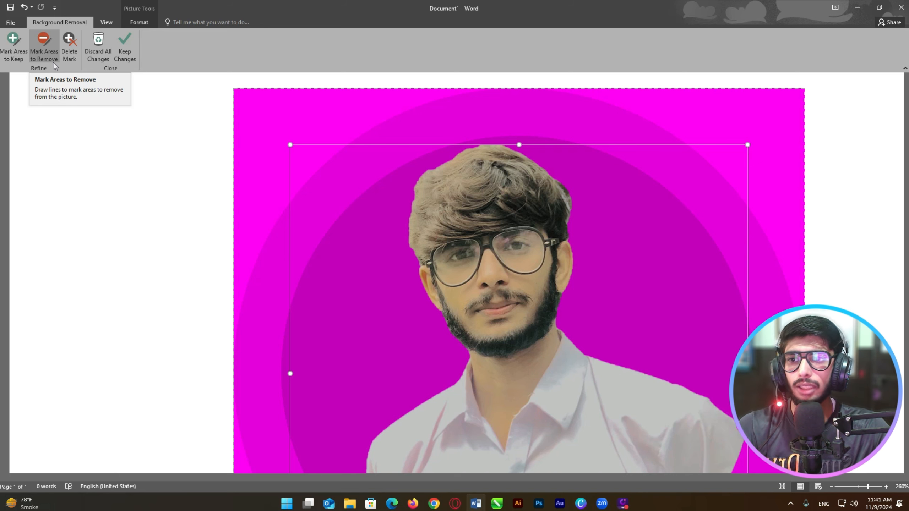
{"action": "left_click", "coordinate": [42, 50]}
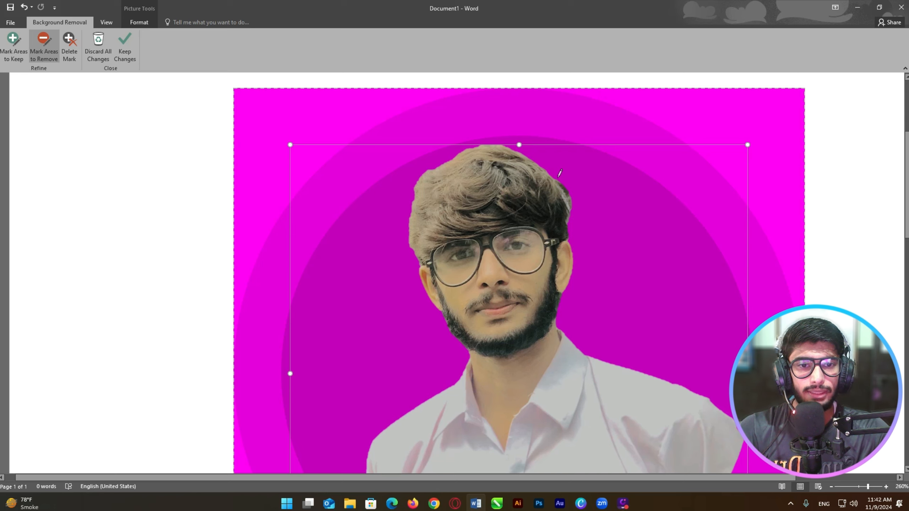
{"action": "left_click_drag", "start_coordinate": [559, 179], "coordinate": [571, 207]}
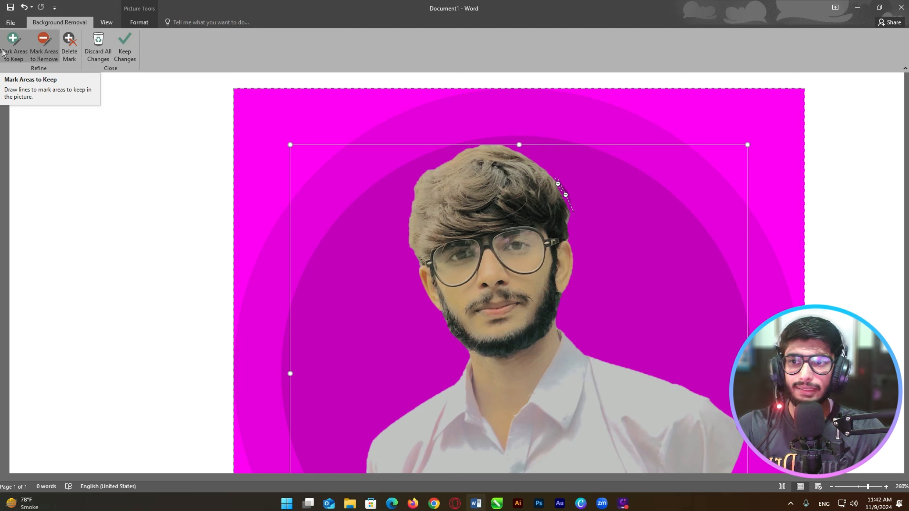
{"action": "left_click", "coordinate": [12, 46]}
{"action": "left_click", "coordinate": [44, 47]}
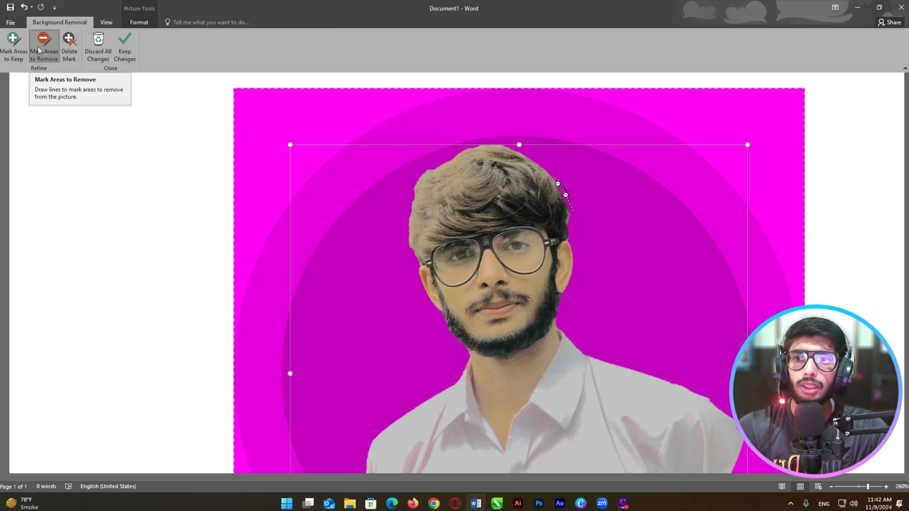
{"action": "left_click", "coordinate": [8, 54]}
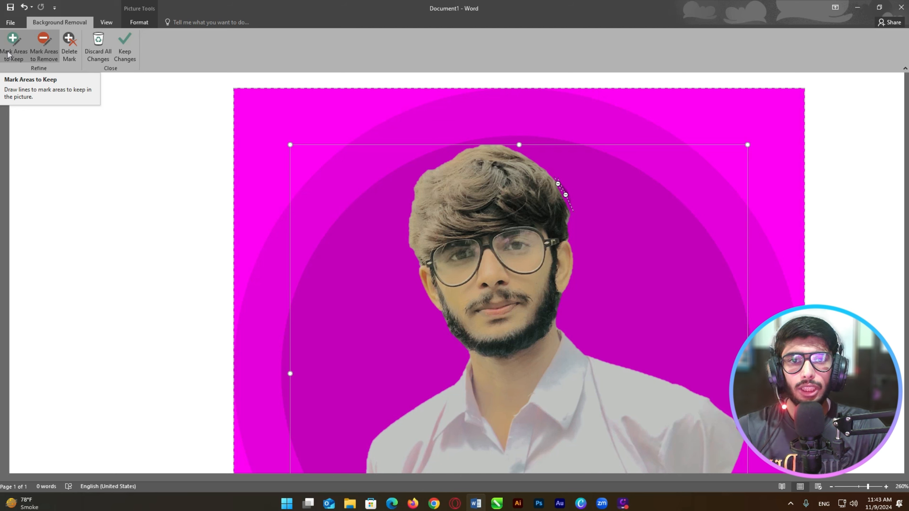
{"action": "left_click", "coordinate": [43, 42]}
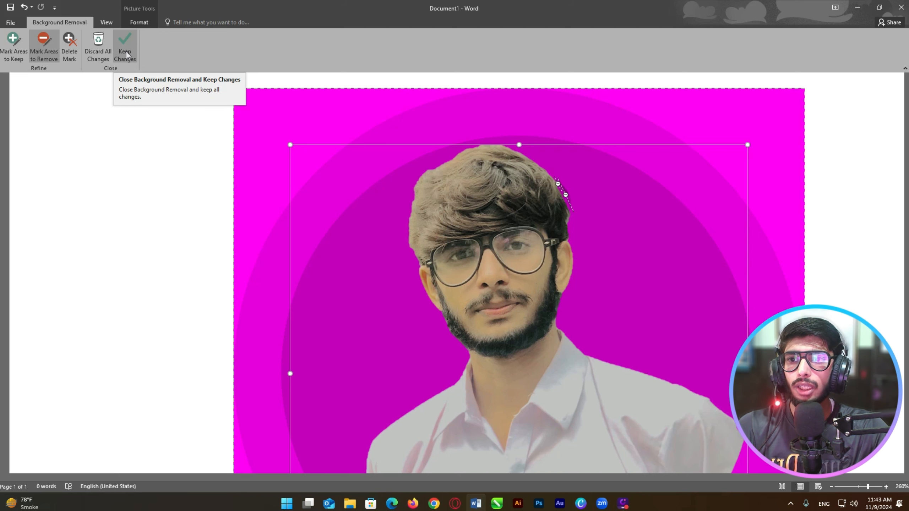
{"action": "left_click", "coordinate": [126, 51]}
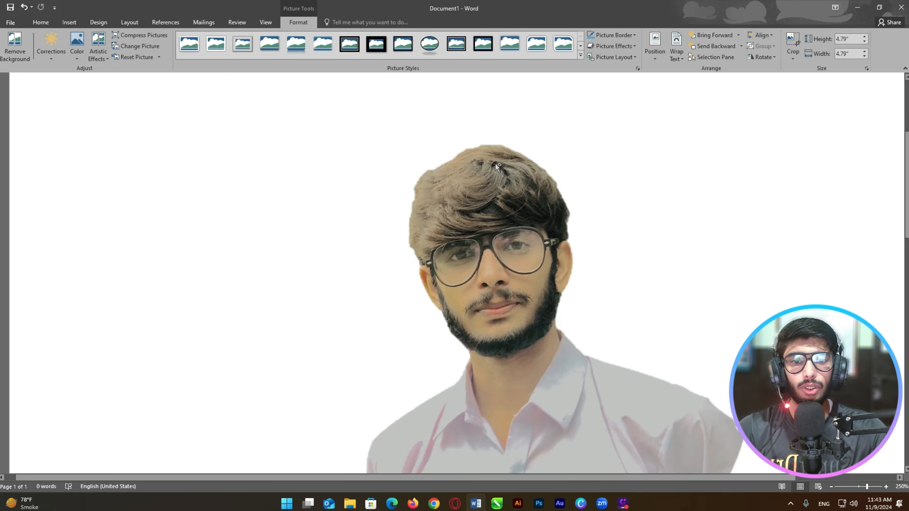
Step: Examine the whole cut-out portrait and its edges on the page
{"action": "scroll", "coordinate": [494, 164], "scroll_direction": "down", "scroll_amount": 4, "text": "ctrl"}
{"action": "scroll", "coordinate": [494, 194], "scroll_direction": "down", "scroll_amount": 2}
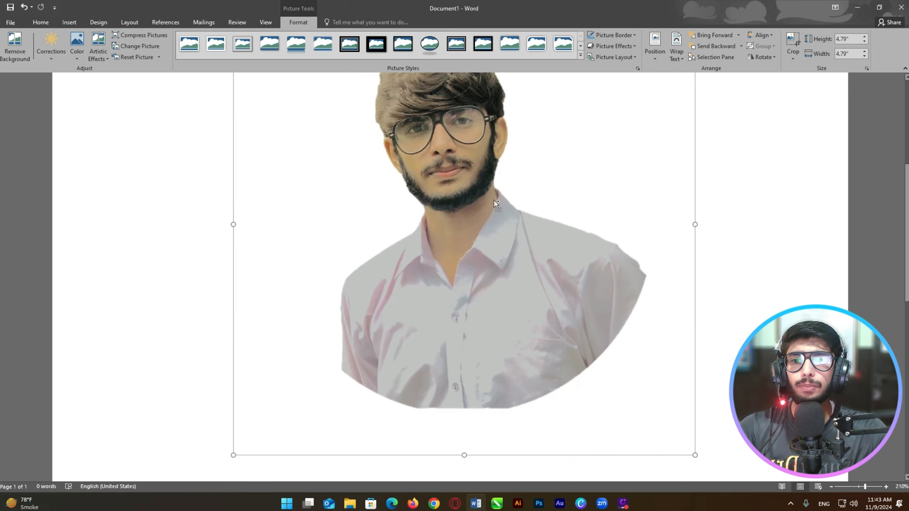
{"action": "scroll", "coordinate": [494, 202], "scroll_direction": "down", "scroll_amount": 2, "text": "ctrl"}
{"action": "scroll", "coordinate": [490, 204], "scroll_direction": "up", "scroll_amount": 5}
{"action": "scroll", "coordinate": [487, 207], "scroll_direction": "down", "scroll_amount": 3}
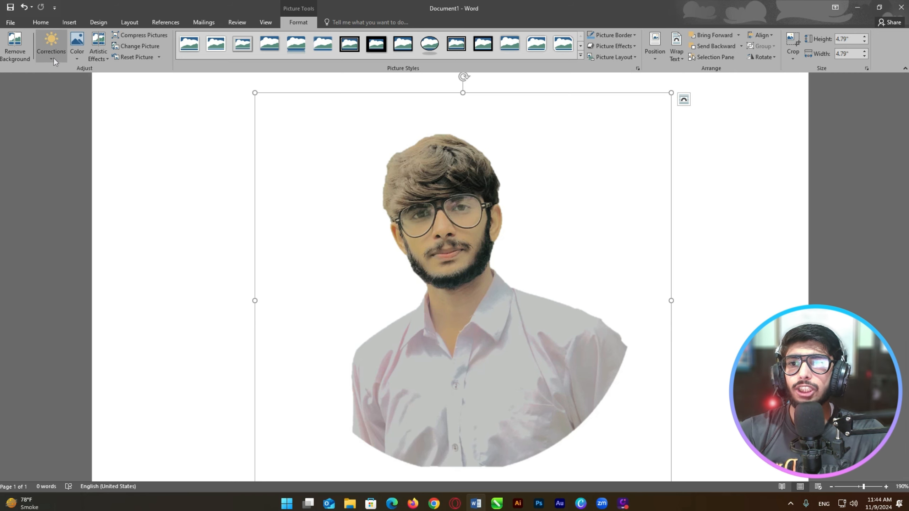
{"action": "scroll", "coordinate": [353, 190], "scroll_direction": "down", "scroll_amount": 2}
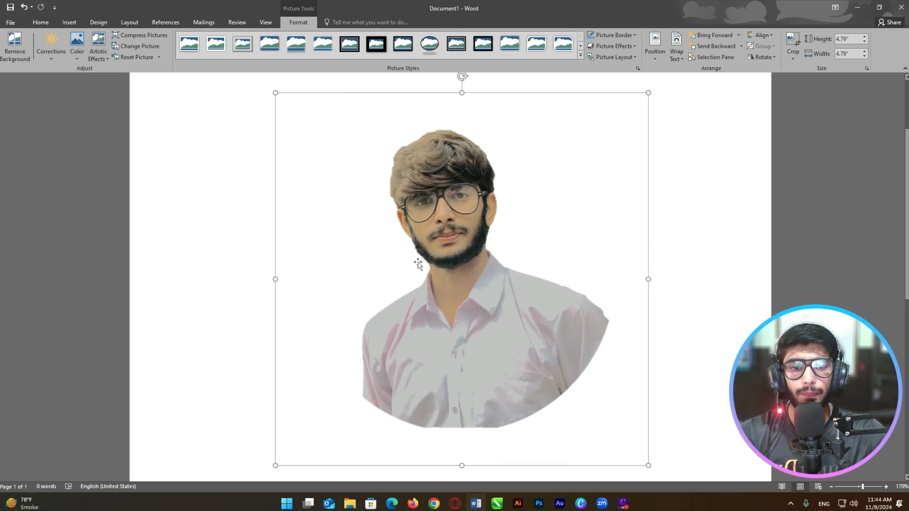
{"action": "scroll", "coordinate": [421, 262], "scroll_direction": "down", "scroll_amount": 2}
{"action": "scroll", "coordinate": [458, 253], "scroll_direction": "up", "scroll_amount": 5}
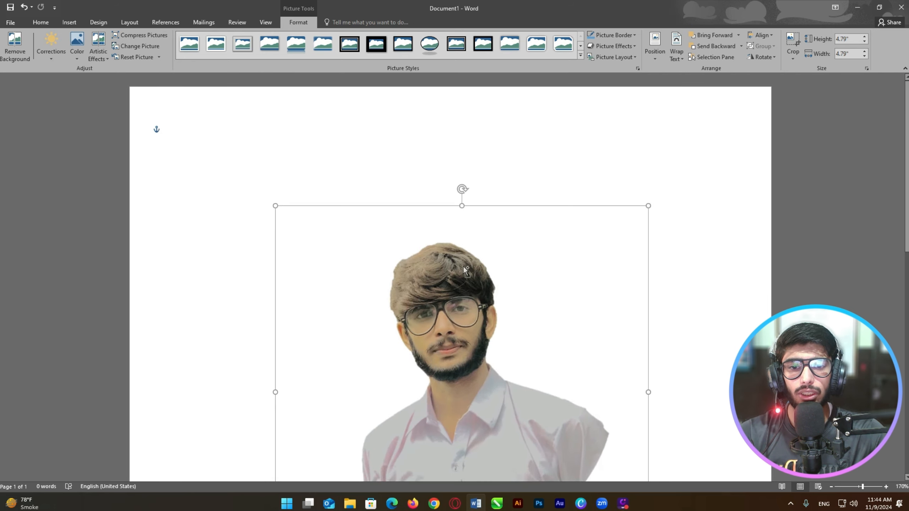
{"action": "scroll", "coordinate": [464, 268], "scroll_direction": "down", "scroll_amount": 1}
{"action": "scroll", "coordinate": [487, 274], "scroll_direction": "down", "scroll_amount": 3}
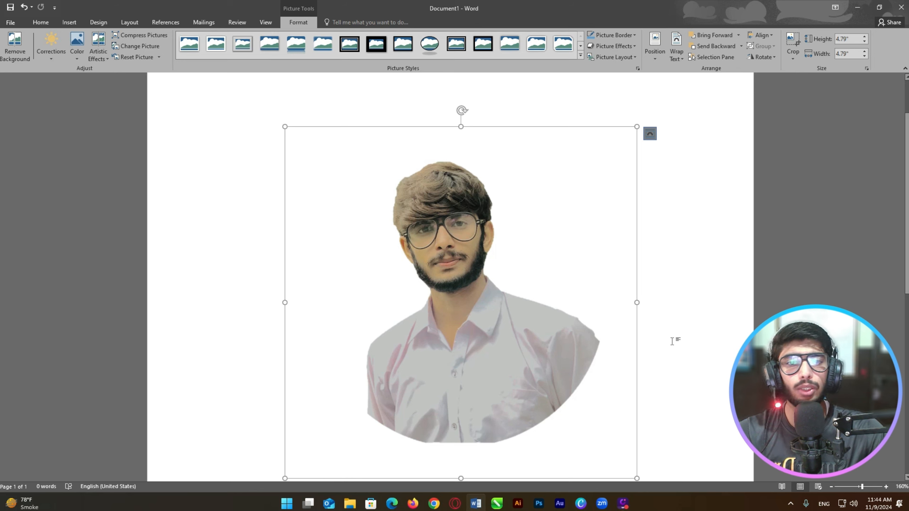
Step: Crop the empty area around the cut-out portrait, leaving a frame about 3.9 inches high and 3.27 inches wide
{"action": "left_click", "coordinate": [837, 20]}
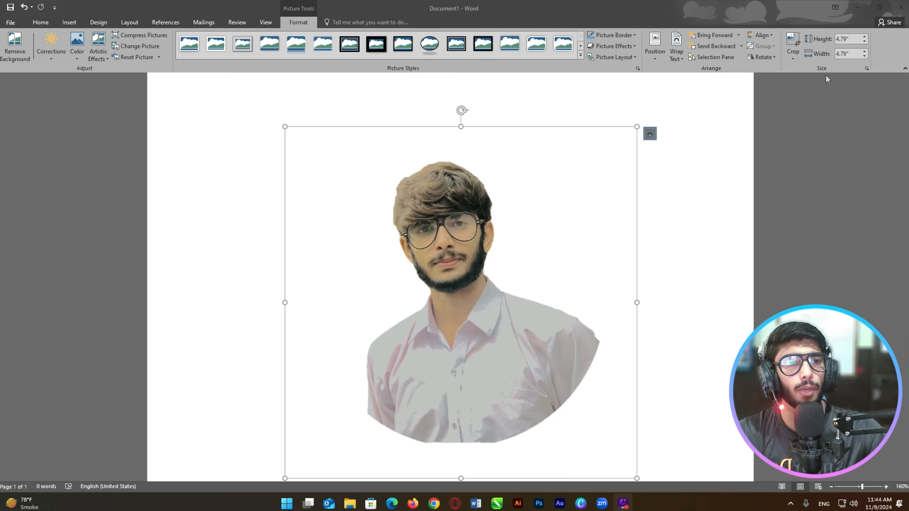
{"action": "left_click", "coordinate": [793, 45]}
{"action": "left_click", "coordinate": [793, 45]}
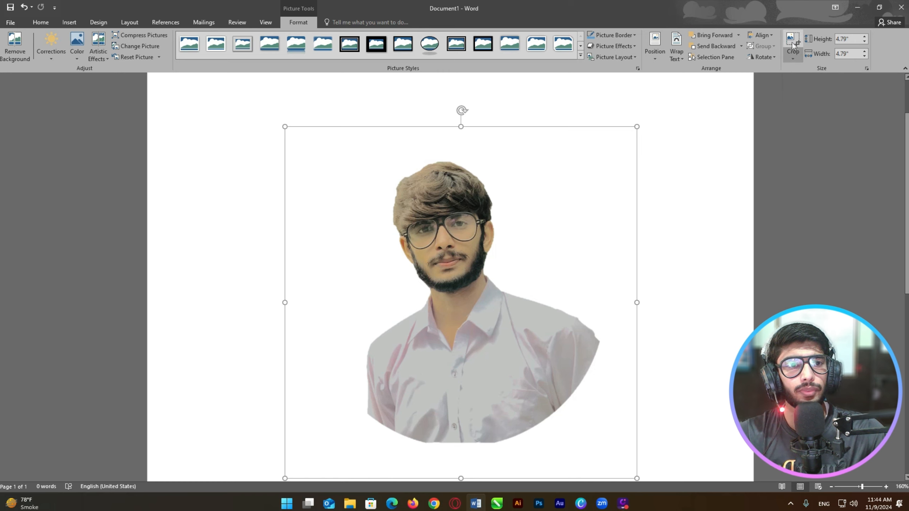
{"action": "scroll", "coordinate": [611, 145], "scroll_direction": "down", "scroll_amount": 3}
{"action": "scroll", "coordinate": [649, 234], "scroll_direction": "up", "scroll_amount": 3}
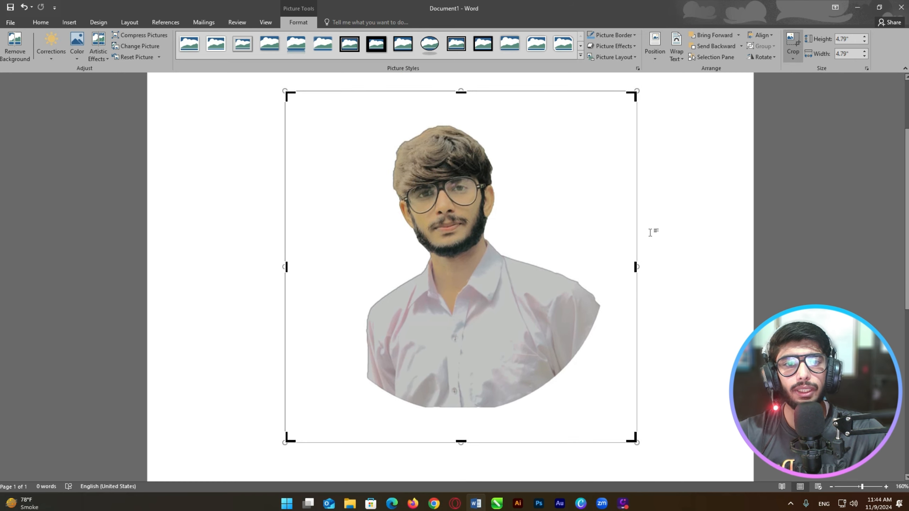
{"action": "scroll", "coordinate": [649, 233], "scroll_direction": "down", "scroll_amount": 1, "text": "ctrl"}
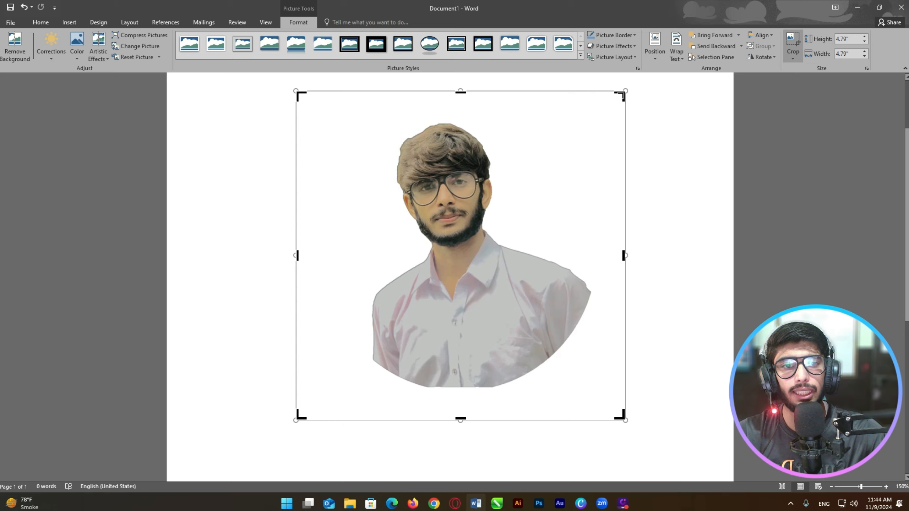
{"action": "left_click_drag", "start_coordinate": [623, 94], "coordinate": [593, 121]}
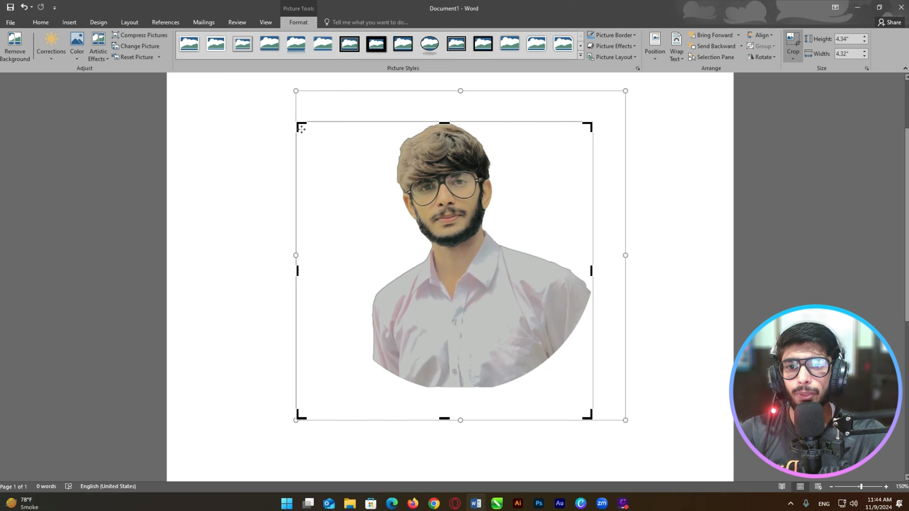
{"action": "left_click_drag", "start_coordinate": [301, 126], "coordinate": [365, 121]}
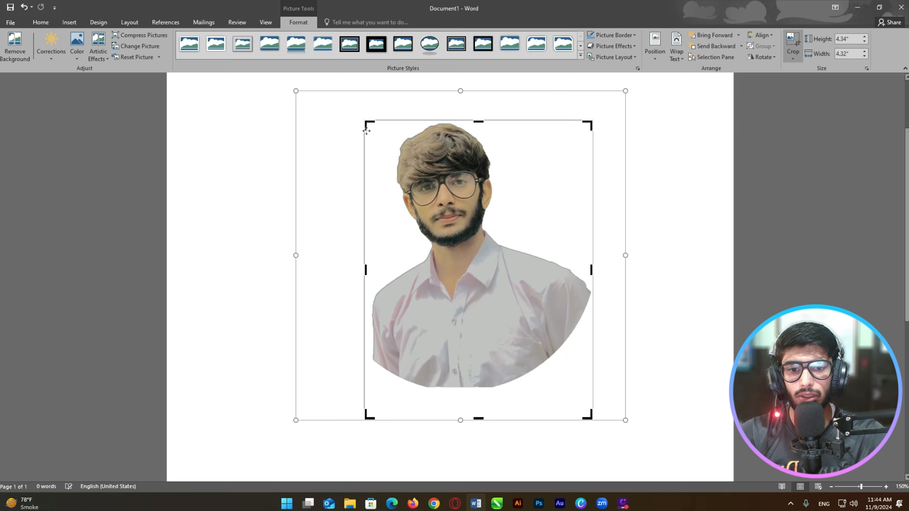
{"action": "left_click_drag", "start_coordinate": [373, 412], "coordinate": [368, 389]}
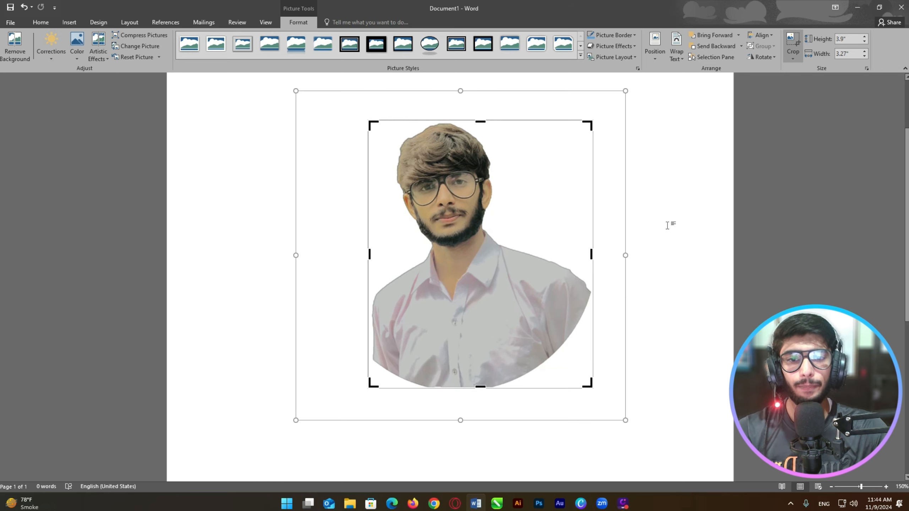
{"action": "left_click", "coordinate": [703, 225]}
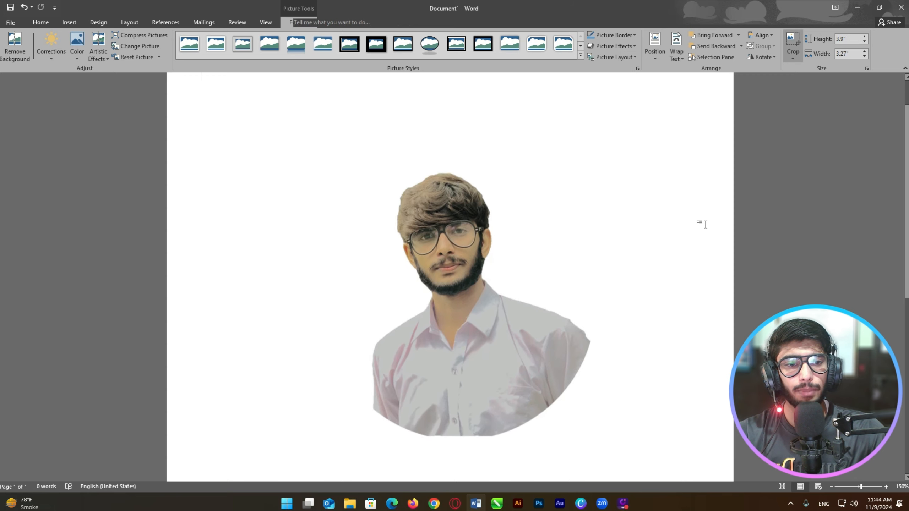
Step: Brighten the portrait by one preset step at normal contrast and shift it slightly around the middle of the page
{"action": "left_click_drag", "start_coordinate": [450, 291], "coordinate": [417, 268]}
{"action": "scroll", "coordinate": [416, 268], "scroll_direction": "down", "scroll_amount": 2, "text": "ctrl"}
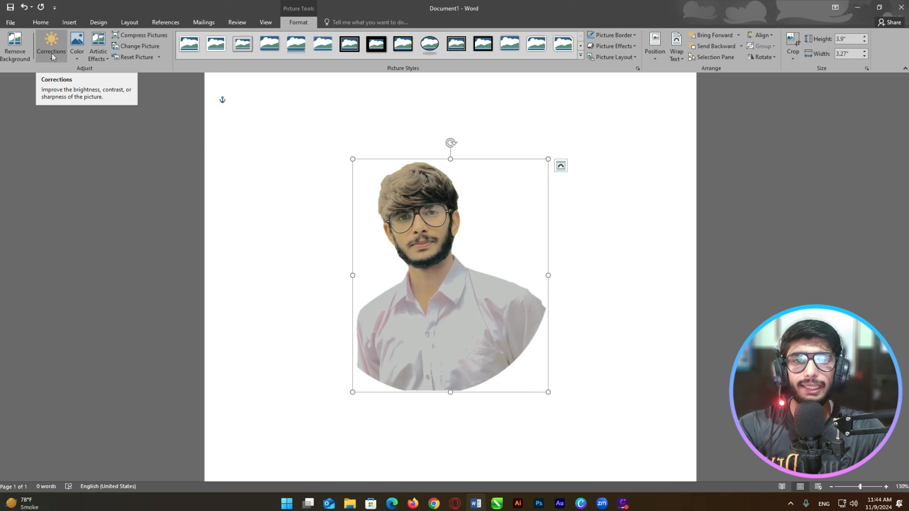
{"action": "left_click", "coordinate": [51, 53]}
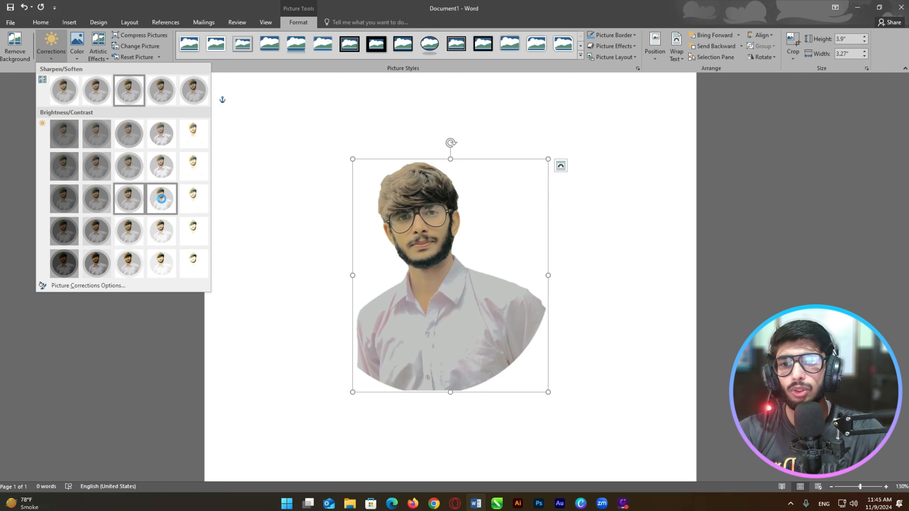
{"action": "left_click", "coordinate": [162, 199]}
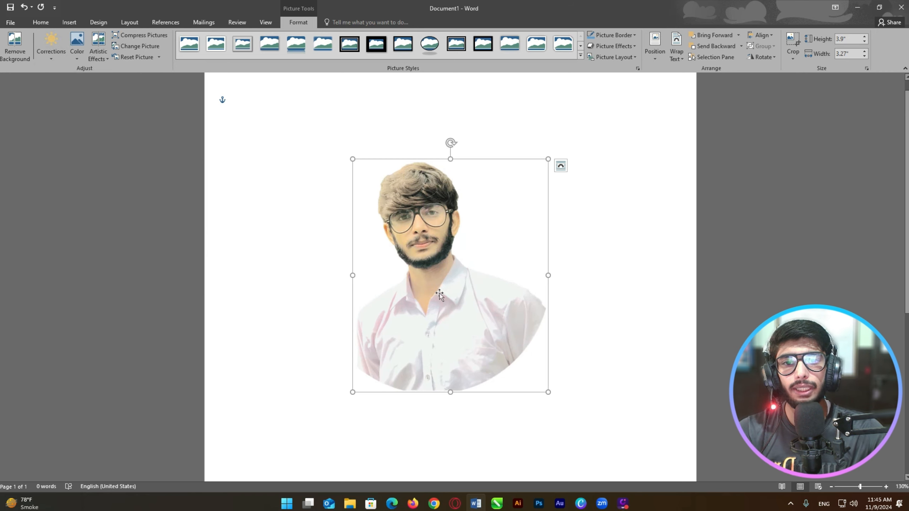
{"action": "mouse_move", "coordinate": [441, 286]}
{"action": "left_mouse_down"}
{"action": "mouse_move", "coordinate": [468, 286]}
{"action": "mouse_move", "coordinate": [457, 291]}
{"action": "left_mouse_up"}
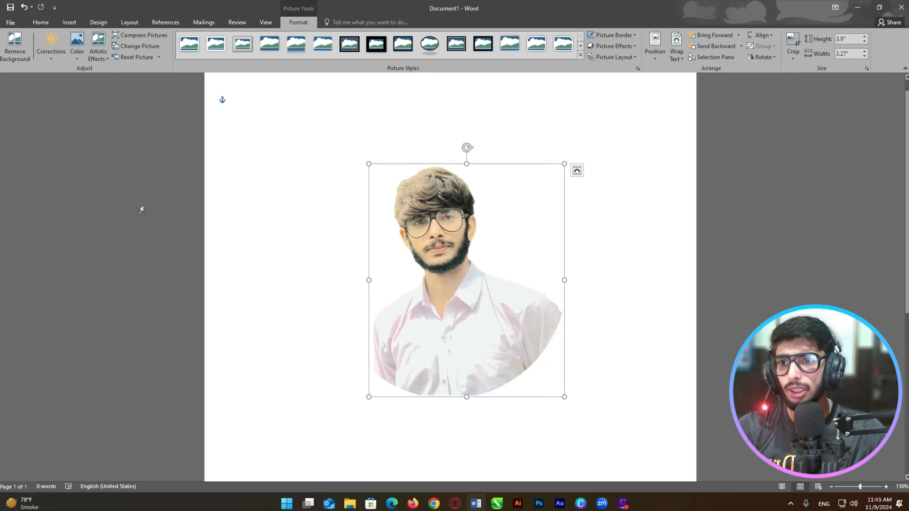
Step: Preview the recolour variations on the portrait and look through the available artistic effects without applying any
{"action": "left_click", "coordinate": [78, 59]}
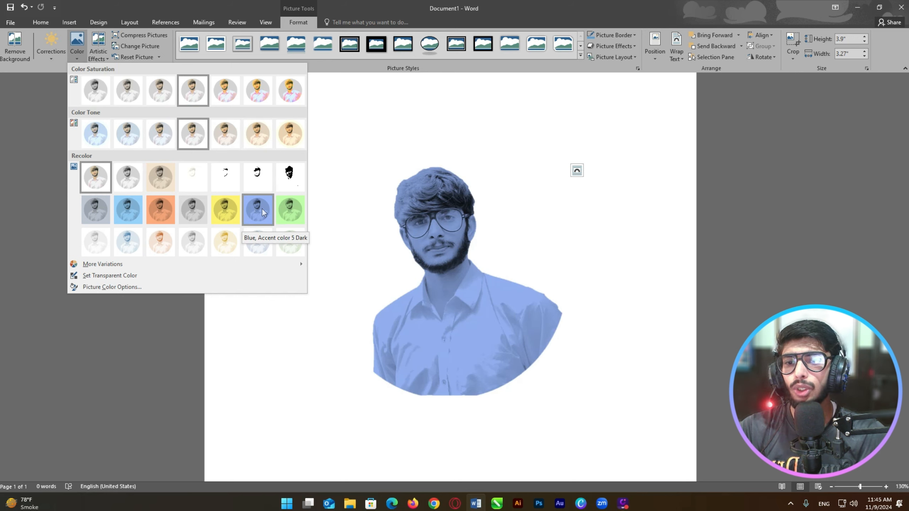
{"action": "mouse_move", "coordinate": [102, 269]}
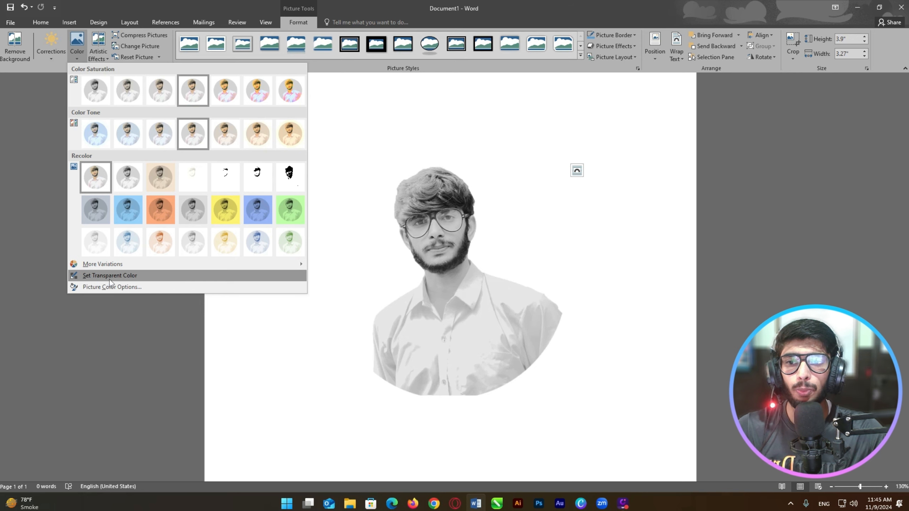
{"action": "left_click", "coordinate": [183, 317]}
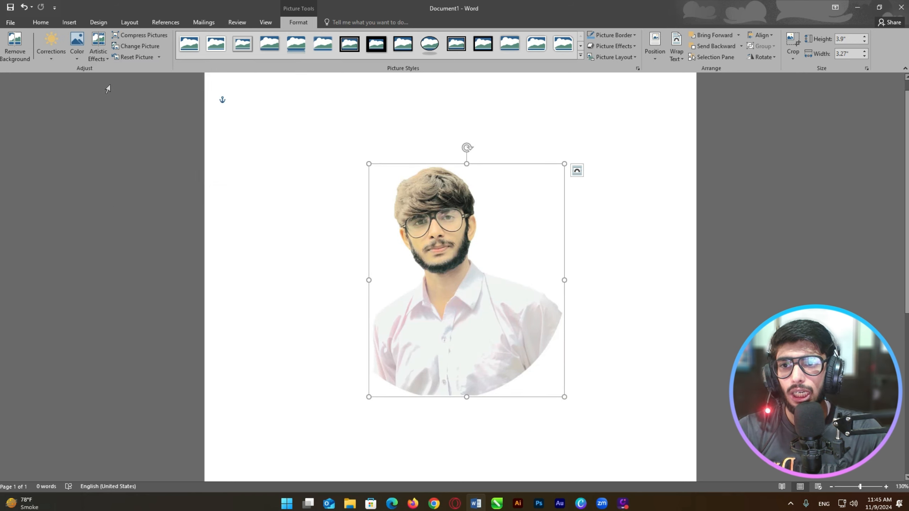
{"action": "left_click", "coordinate": [105, 59]}
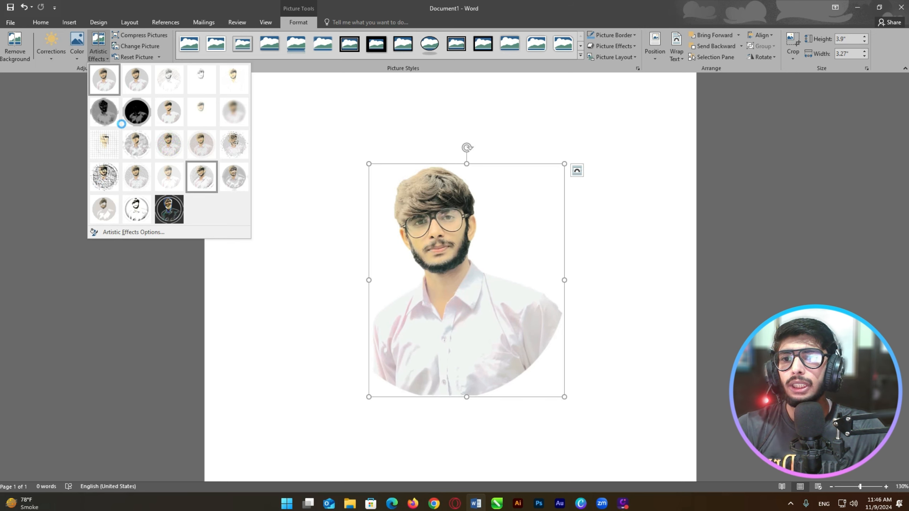
{"action": "left_click", "coordinate": [276, 178]}
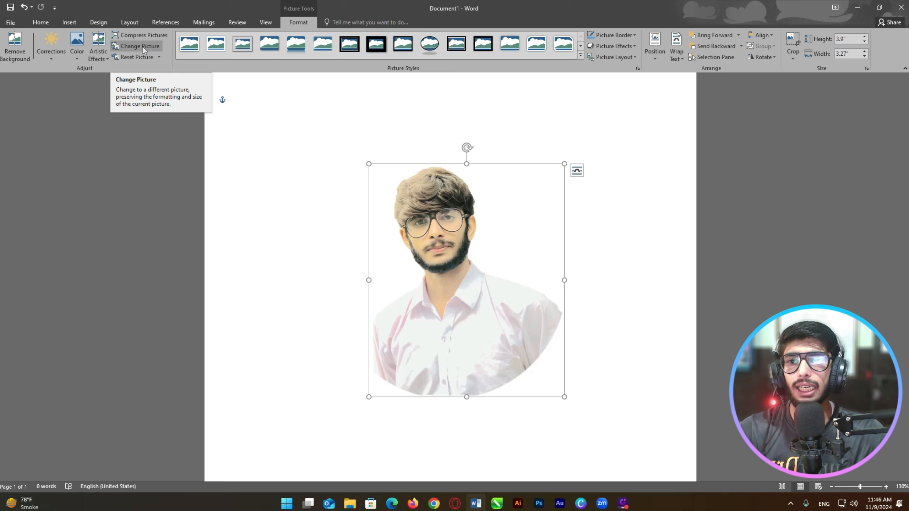
Step: Reposition the portrait on the page and give it a tilted, rounded perspective picture style with a thick black border
{"action": "left_click_drag", "start_coordinate": [459, 298], "coordinate": [446, 273]}
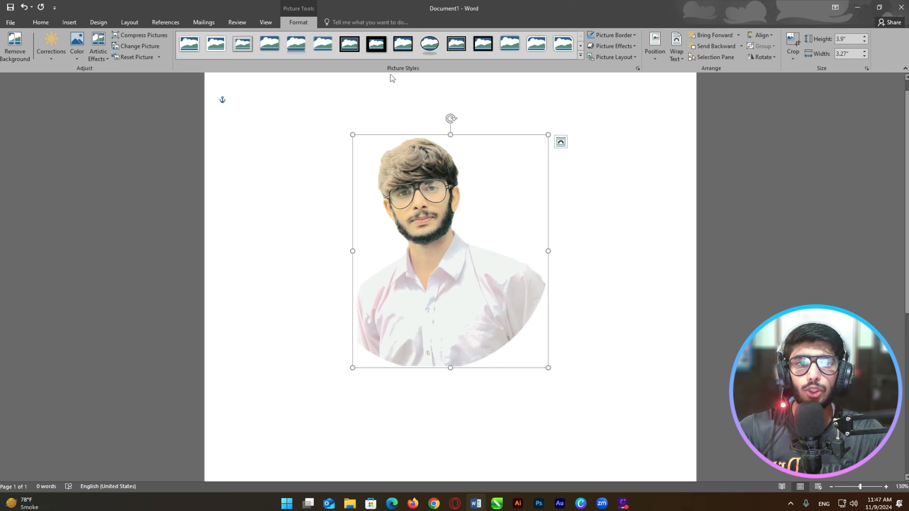
{"action": "left_click", "coordinate": [581, 55]}
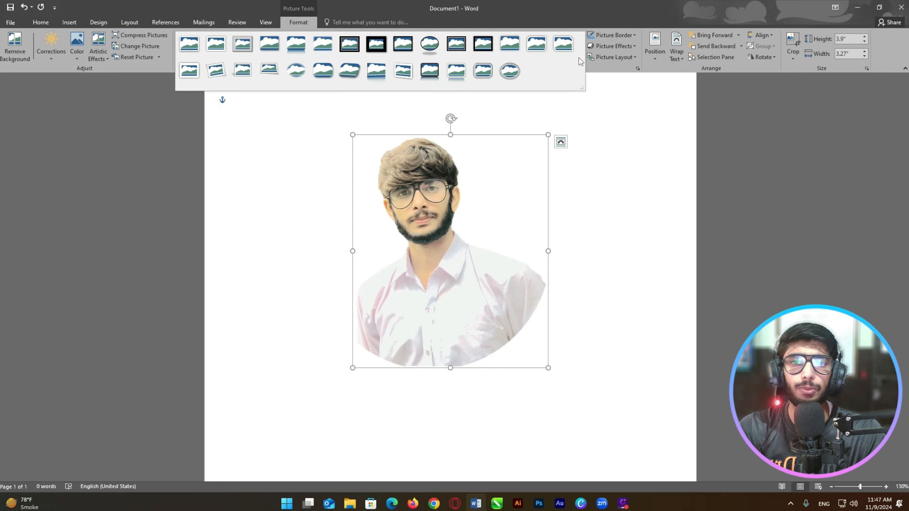
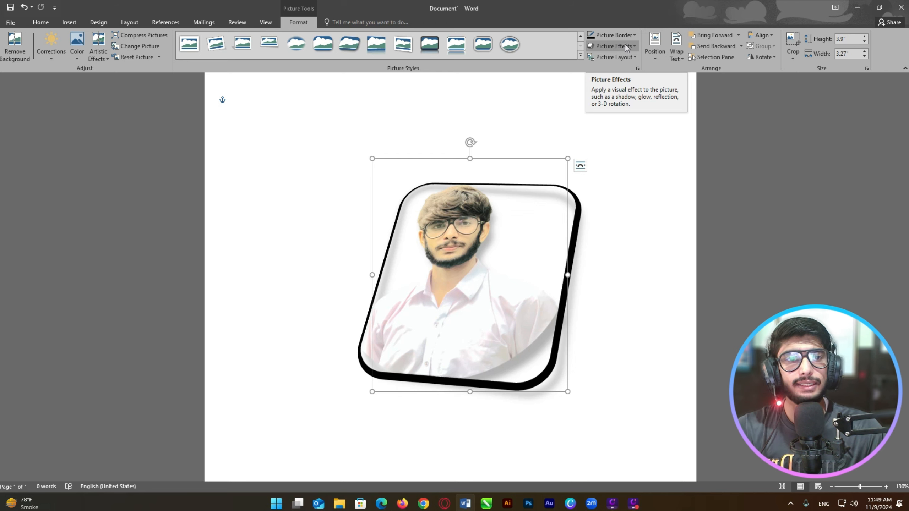
Step: Apply a perspective shadow that falls behind the framed portrait toward its right side
{"action": "left_click", "coordinate": [634, 46]}
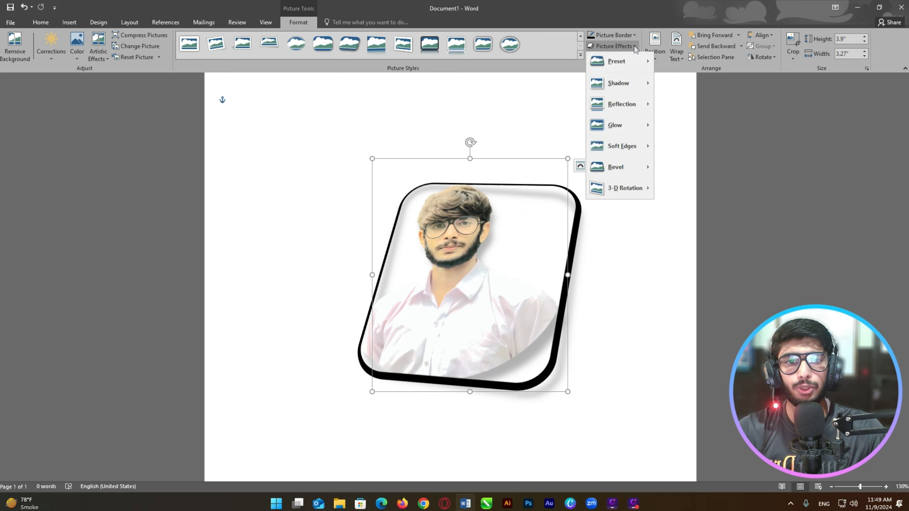
{"action": "mouse_move", "coordinate": [621, 70]}
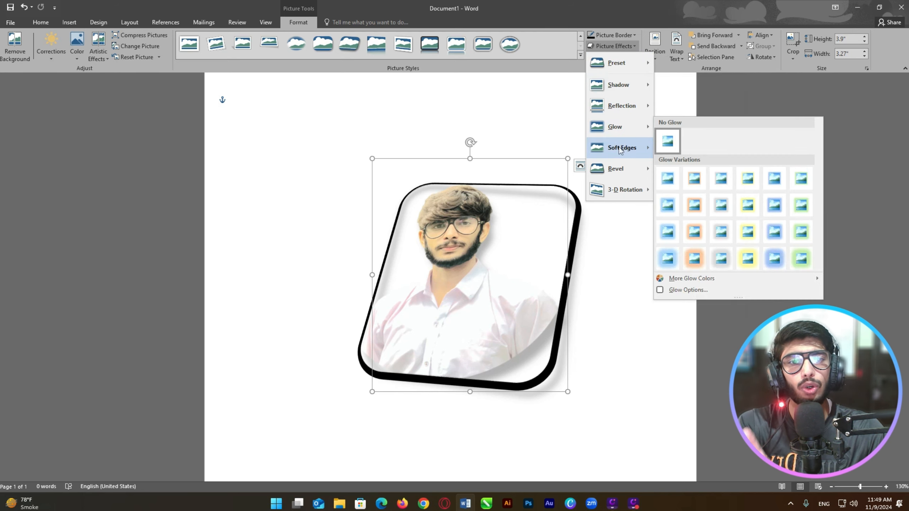
{"action": "mouse_move", "coordinate": [626, 167]}
{"action": "mouse_move", "coordinate": [623, 114]}
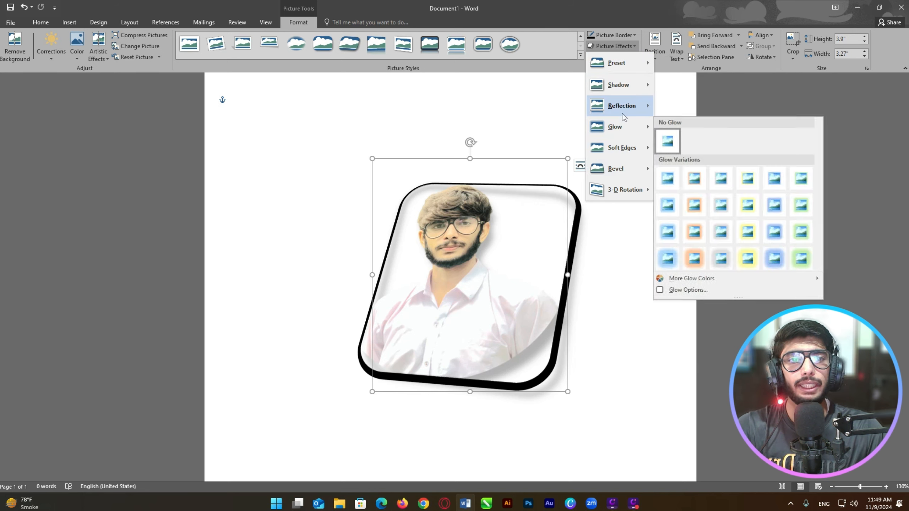
{"action": "mouse_move", "coordinate": [623, 86]}
{"action": "left_click", "coordinate": [692, 323]}
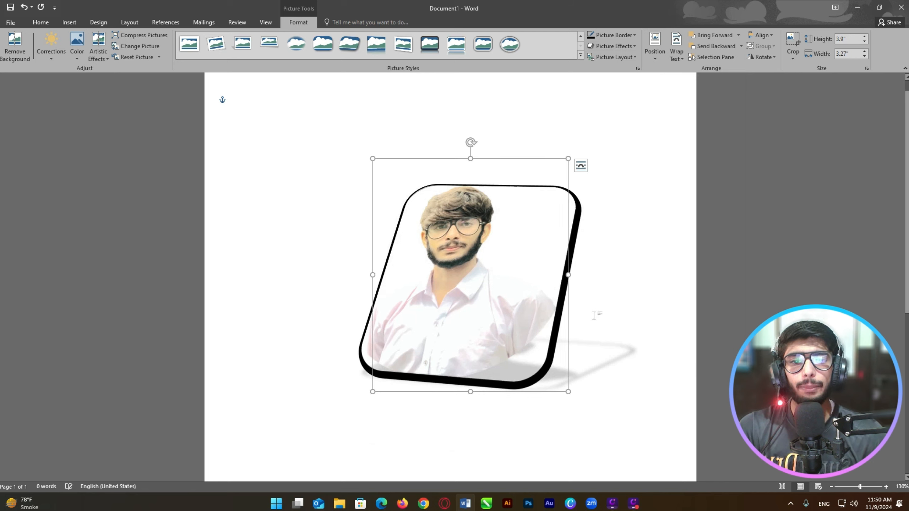
Step: Add the largest light blue glow around the framed portrait and move the picture slightly up and right on the page
{"action": "left_click", "coordinate": [632, 49]}
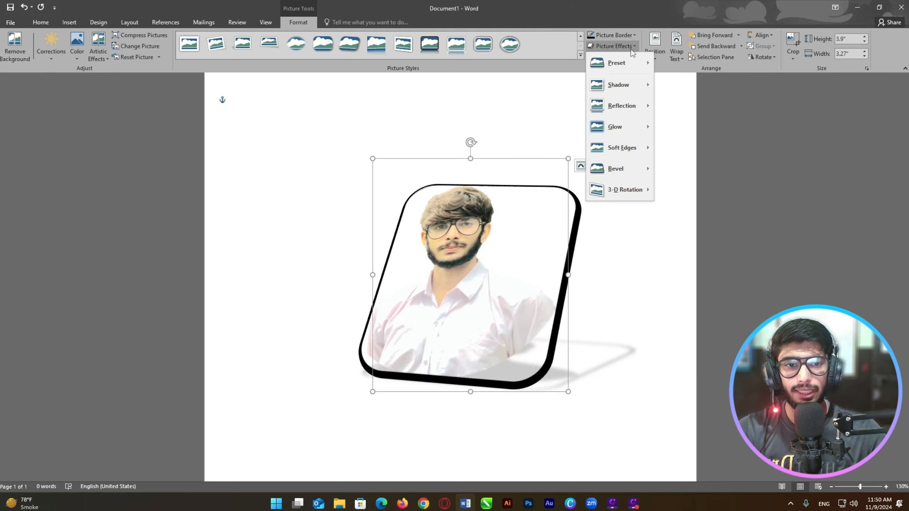
{"action": "mouse_move", "coordinate": [616, 116]}
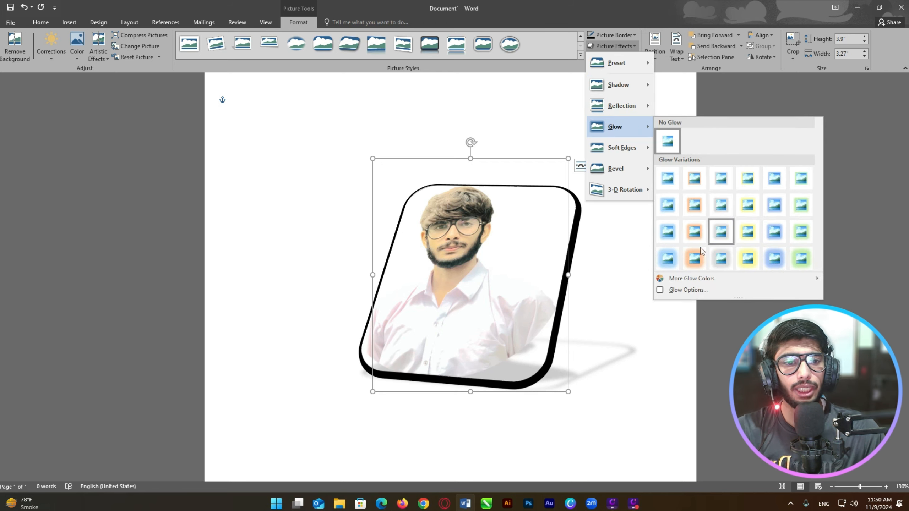
{"action": "left_click", "coordinate": [672, 263]}
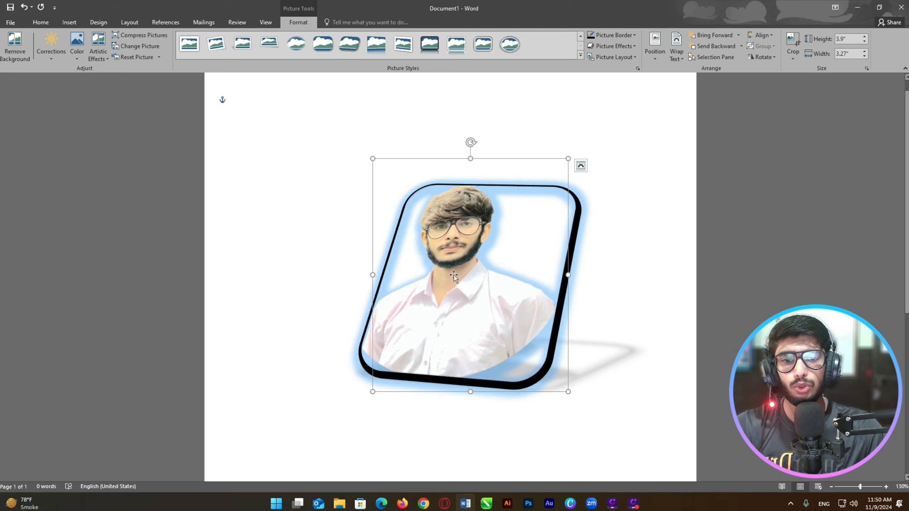
{"action": "left_click_drag", "start_coordinate": [454, 275], "coordinate": [467, 263]}
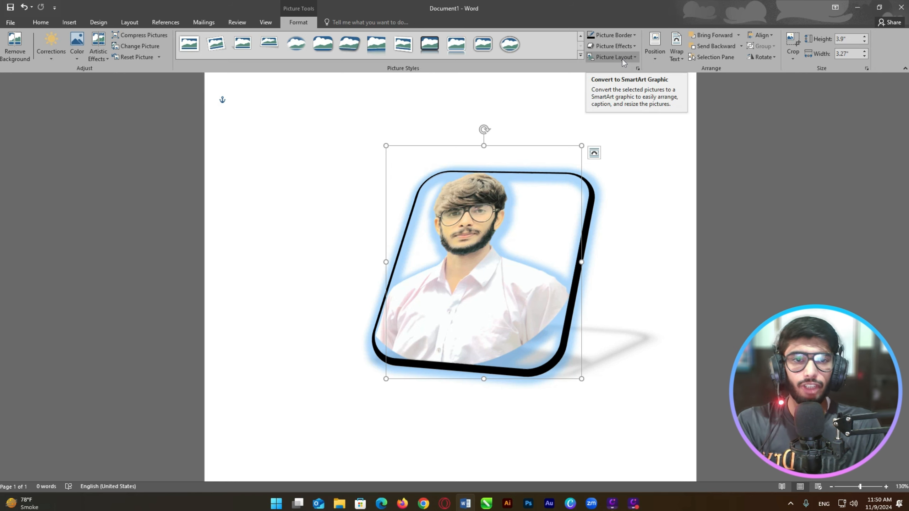
Step: Preview the SmartArt picture layouts on the portrait and look through the crop options without applying any
{"action": "left_click", "coordinate": [622, 58]}
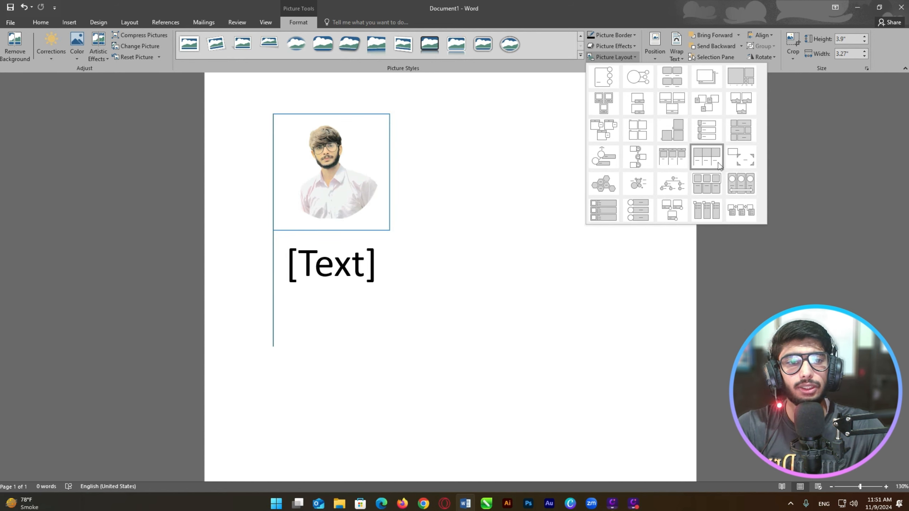
{"action": "left_click", "coordinate": [794, 163]}
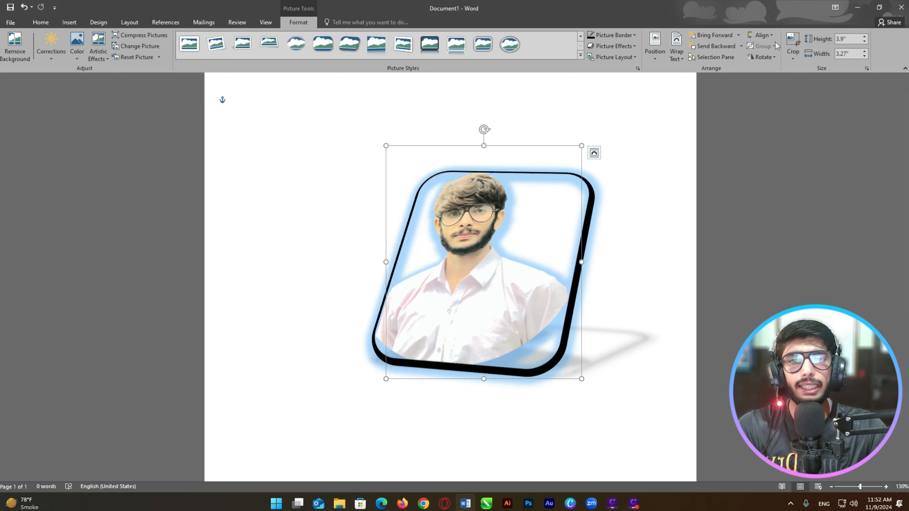
{"action": "left_click", "coordinate": [793, 59]}
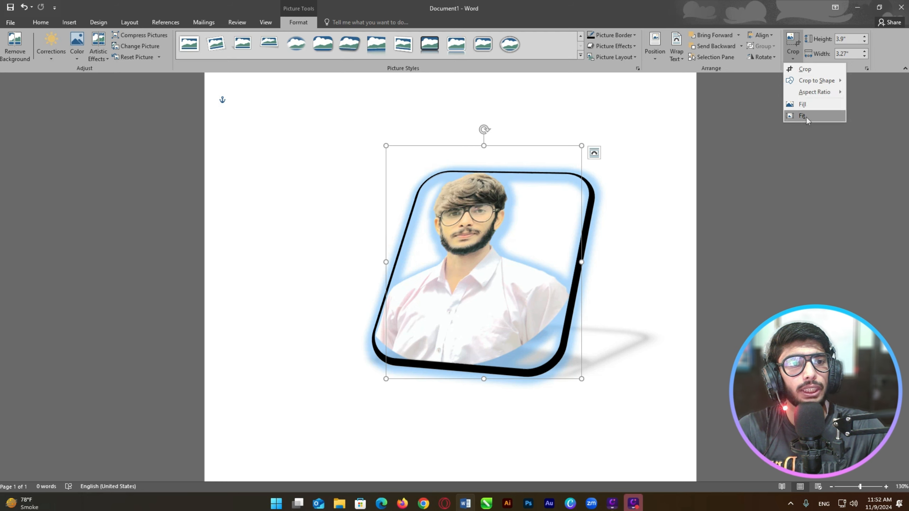
{"action": "mouse_move", "coordinate": [811, 87]}
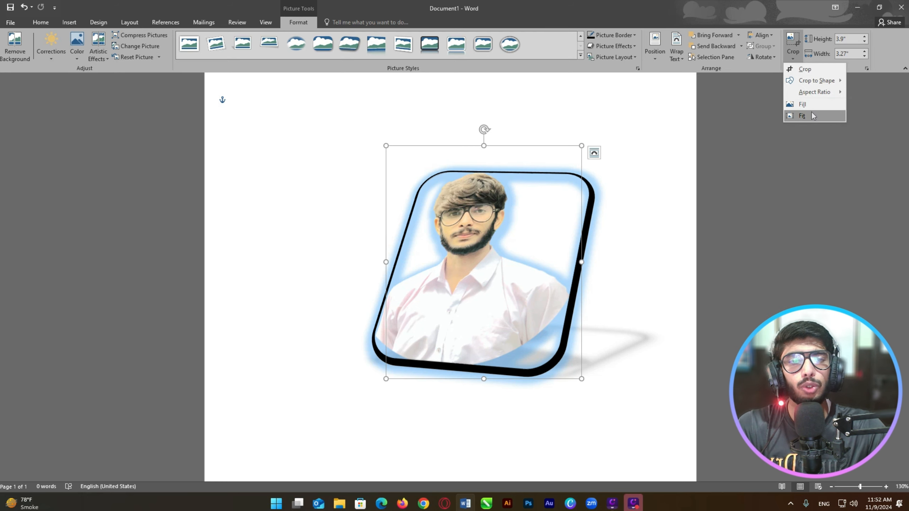
{"action": "left_click", "coordinate": [901, 132]}
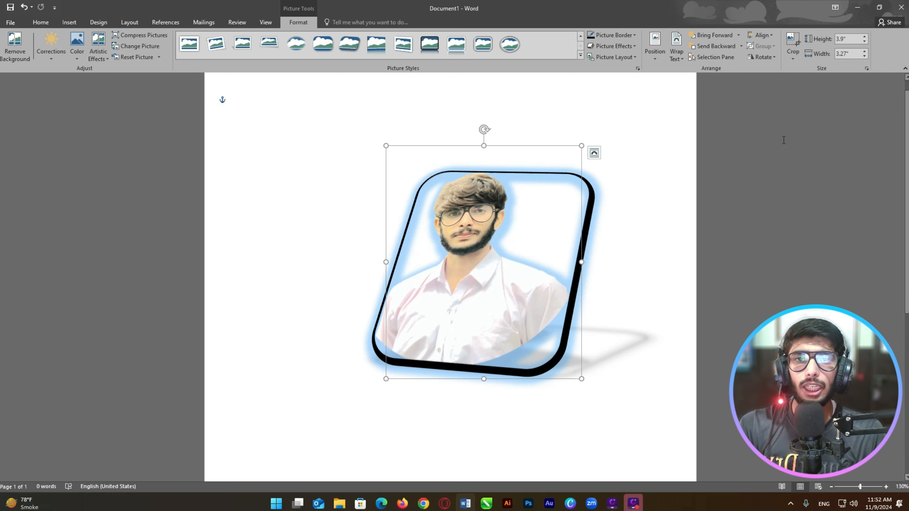